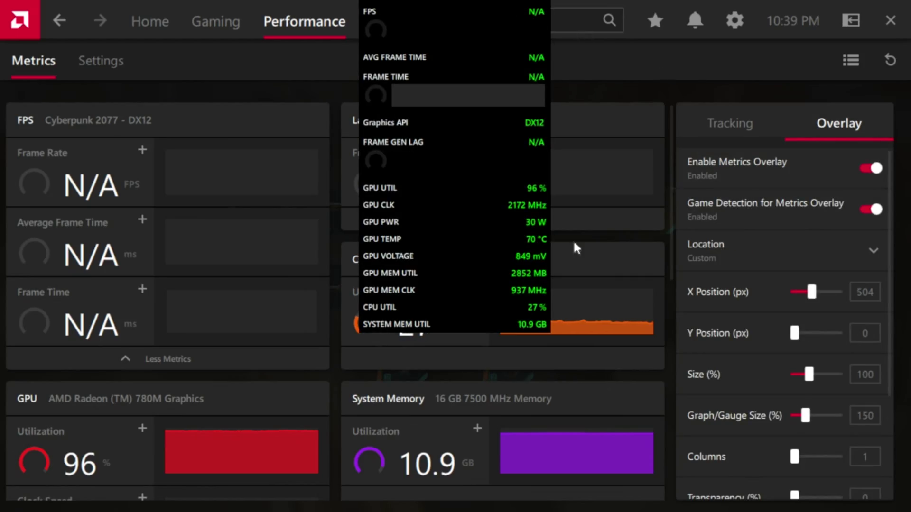
Step: Toggle the metrics overlay, check notifications, and set the overlay X position to 0 px
left_click(870, 169)
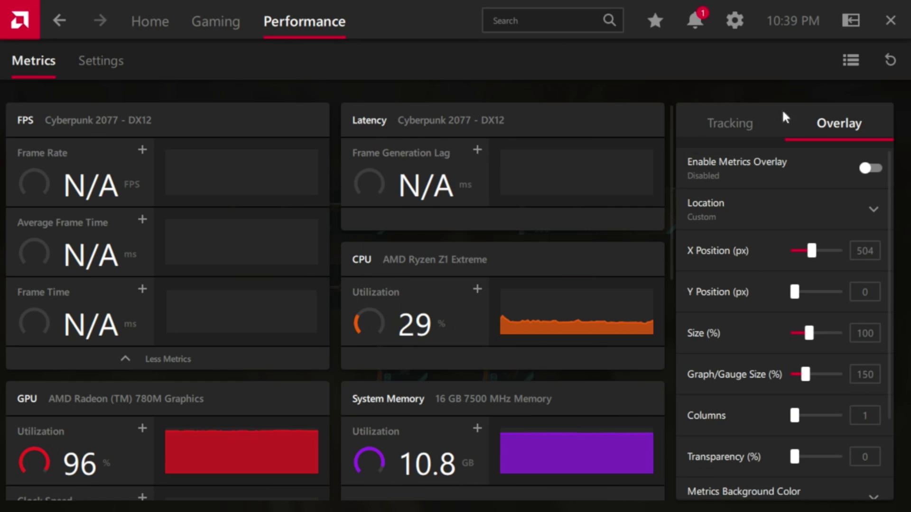
left_click(695, 27)
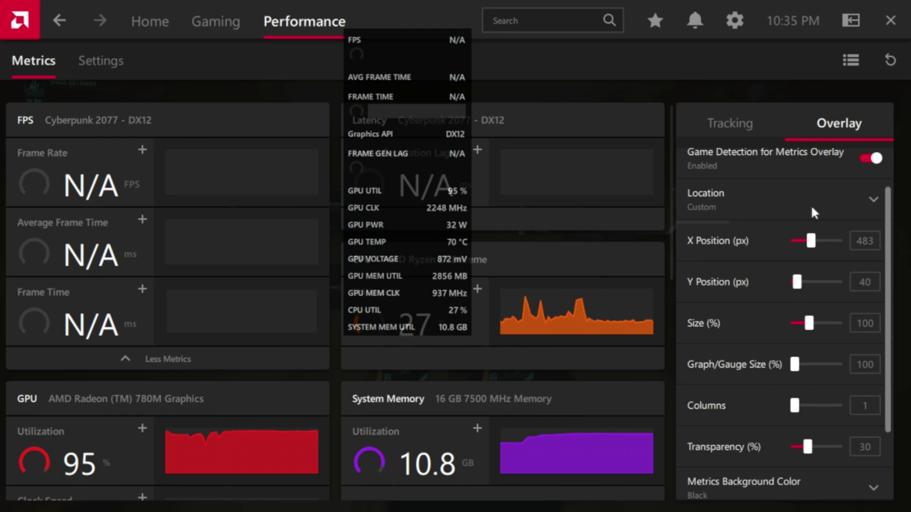
left_click_drag(808, 240, 795, 241)
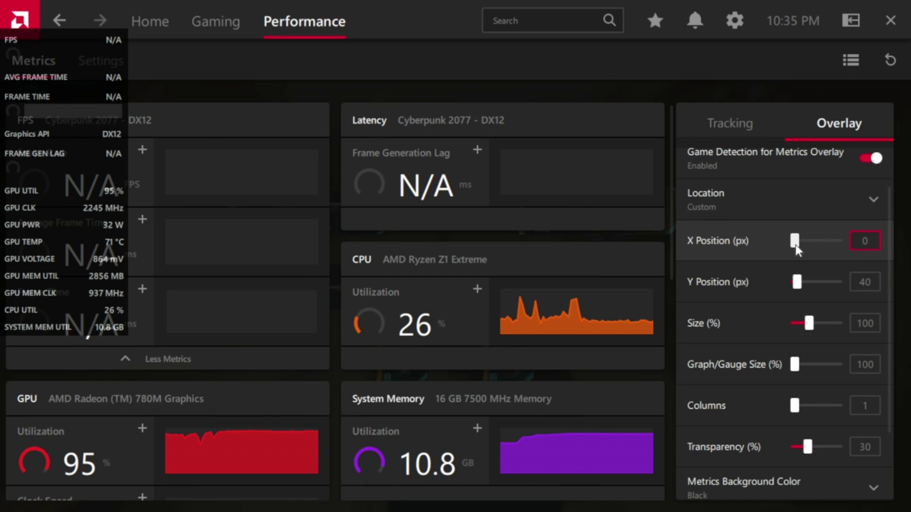
Step: Shift the metrics overlay right from the left edge and further down the screen
left_click_drag(795, 241, 814, 247)
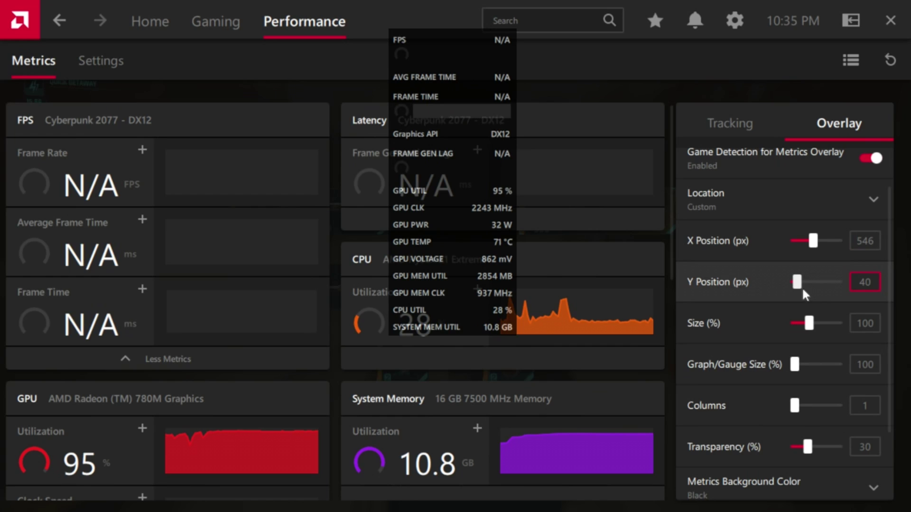
mouse_move(797, 283)
left_mouse_down()
mouse_move(810, 284)
mouse_move(796, 286)
left_mouse_up()
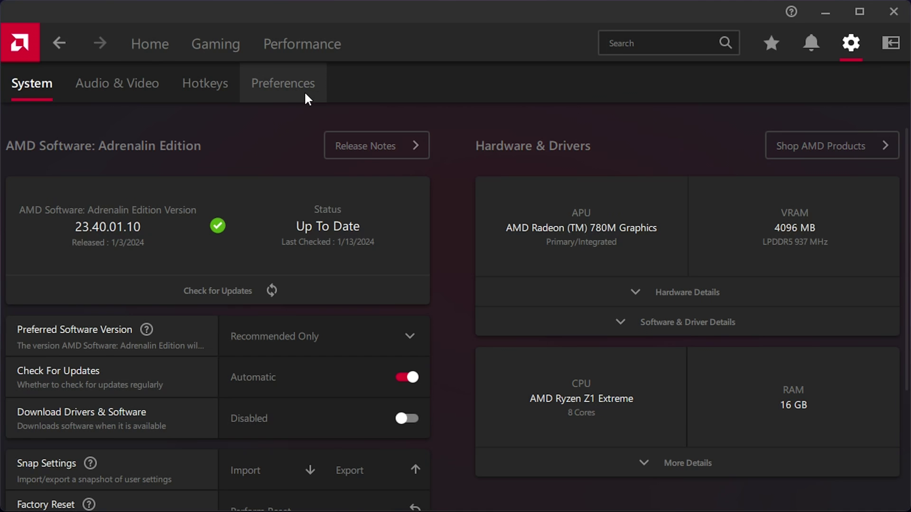
Step: Review Preferences, then switch to the performance metrics dashboard
left_click(304, 90)
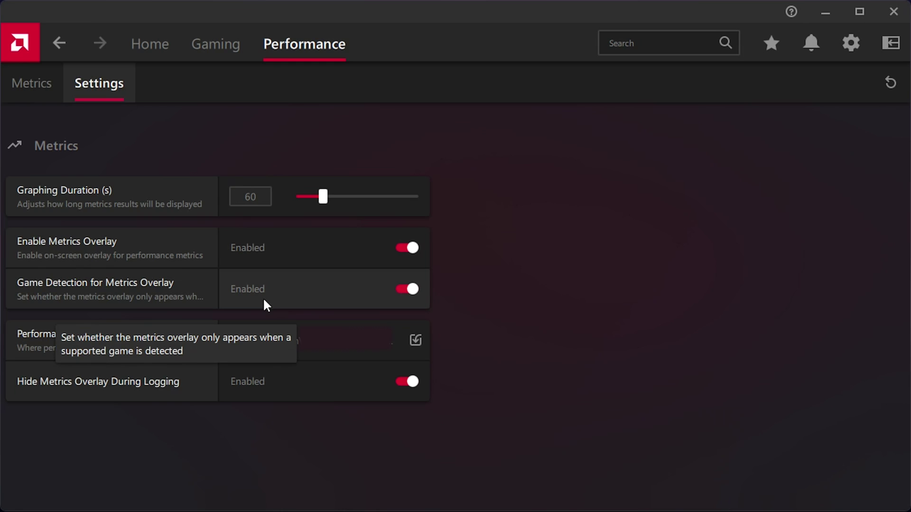
left_click(31, 84)
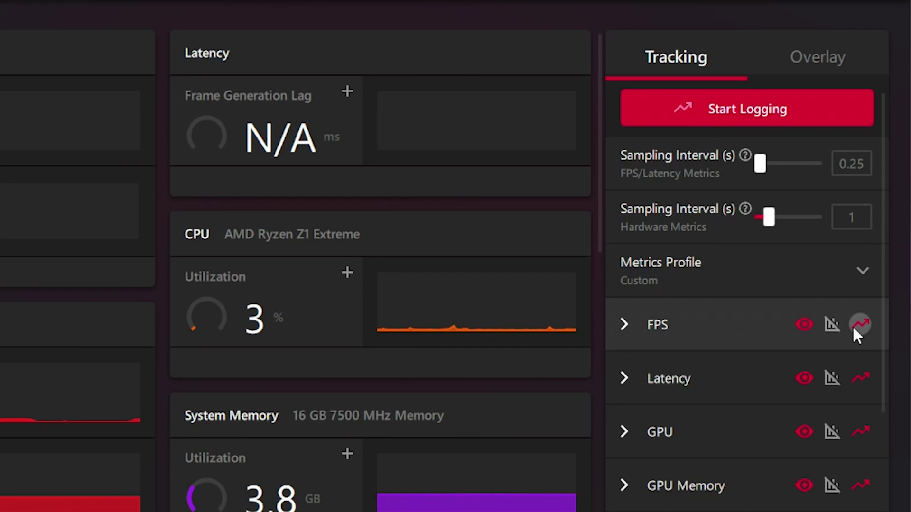
scroll(852, 325, "down", 2)
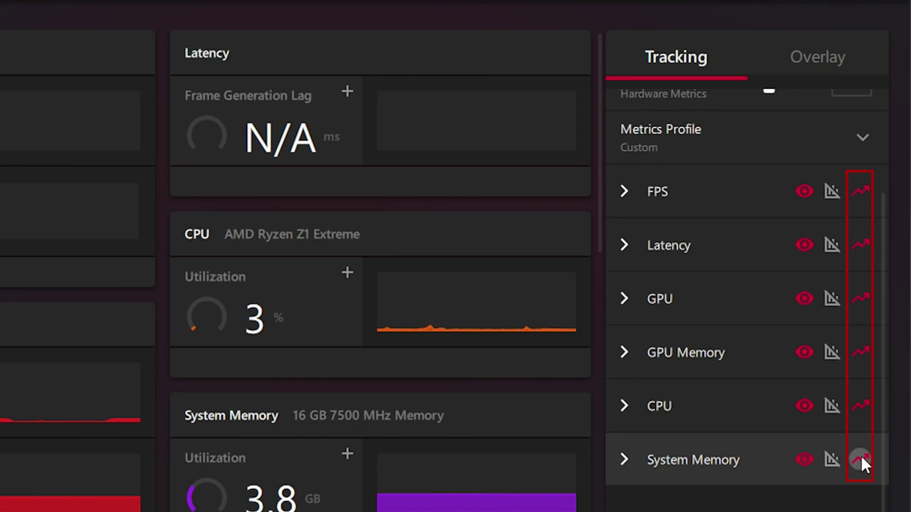
Step: Disable logging for System Memory, CPU, GPU Memory, GPU, Latency and FPS; enable the Frame Time graph
left_click(861, 460)
left_click(861, 406)
left_click(861, 352)
left_click(860, 299)
left_click(860, 246)
left_click(861, 191)
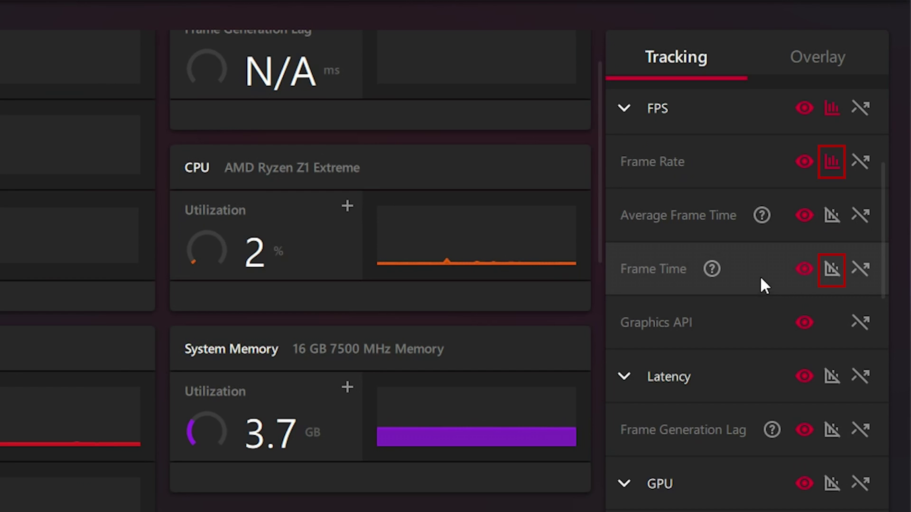
left_click(832, 269)
scroll(783, 285, "down", 5)
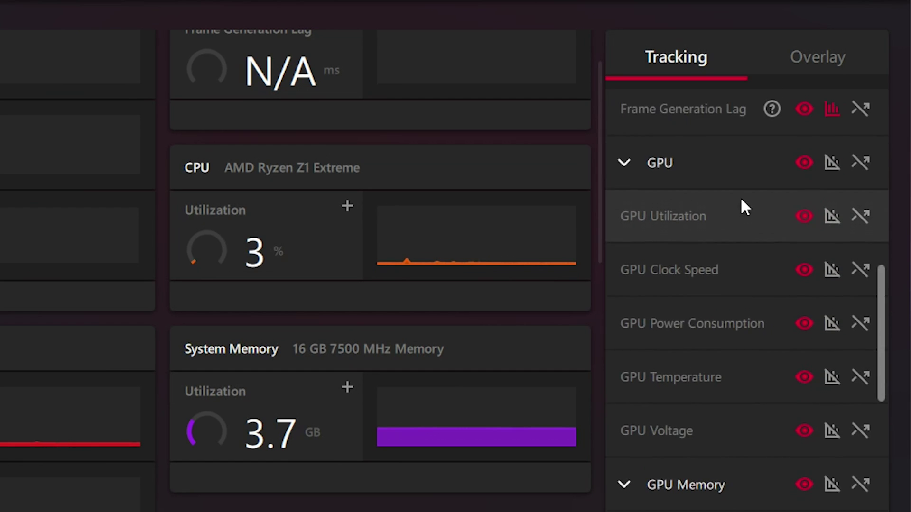
scroll(741, 214, "up", 1)
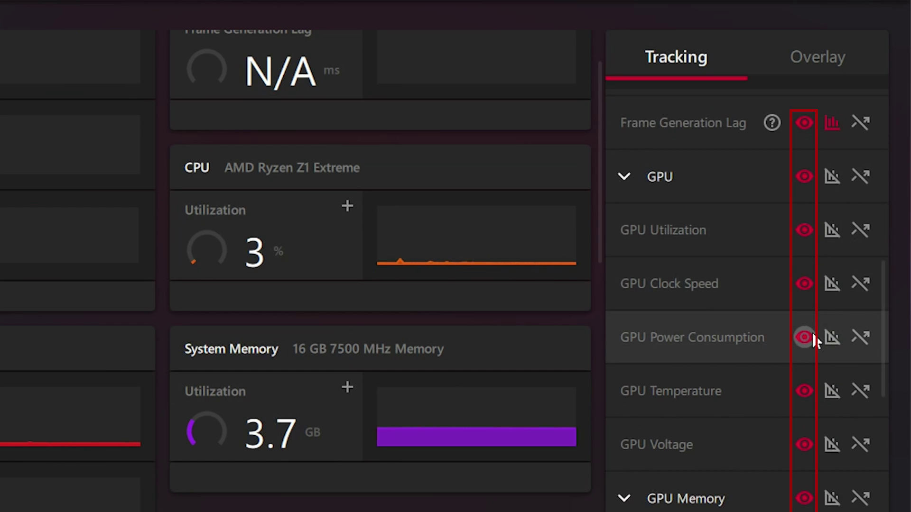
scroll(822, 401, "down", 2)
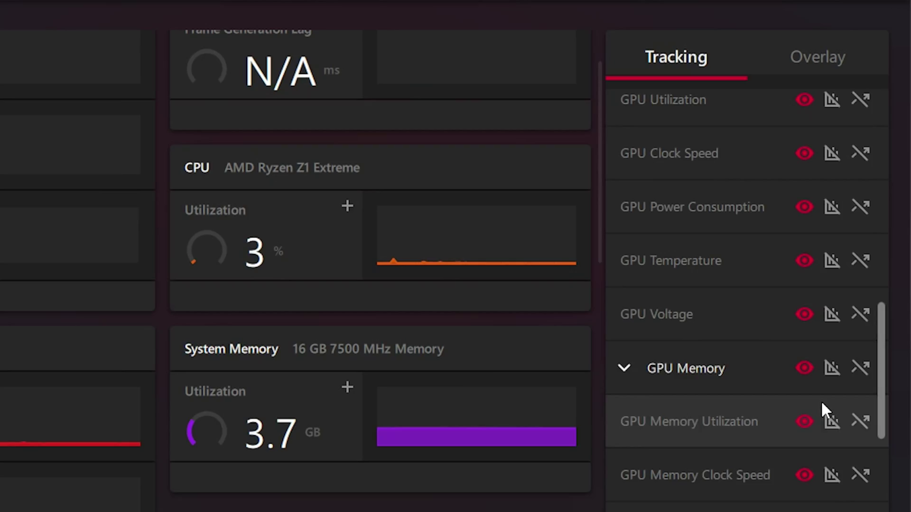
scroll(820, 401, "down", 2)
scroll(820, 401, "down", 2)
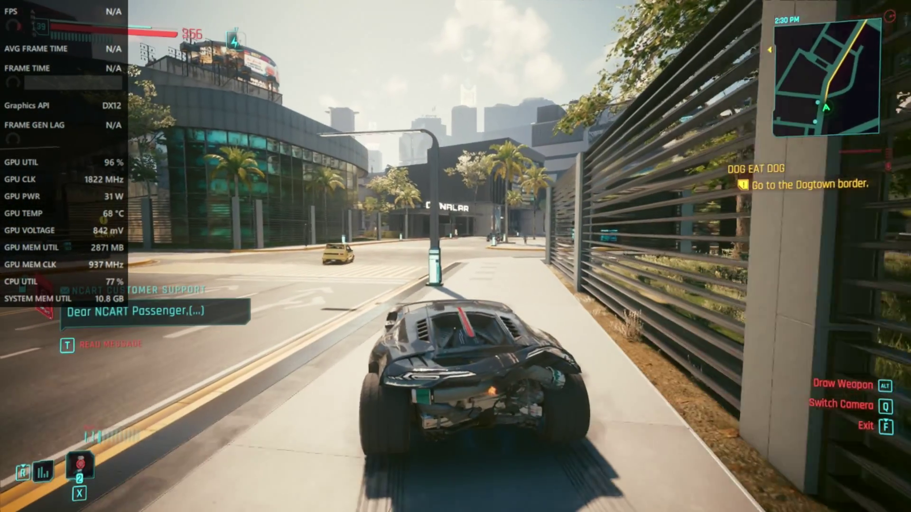
Step: Bring up AMD Software over the game with Alt+R and show the overlay settings
key("alt")
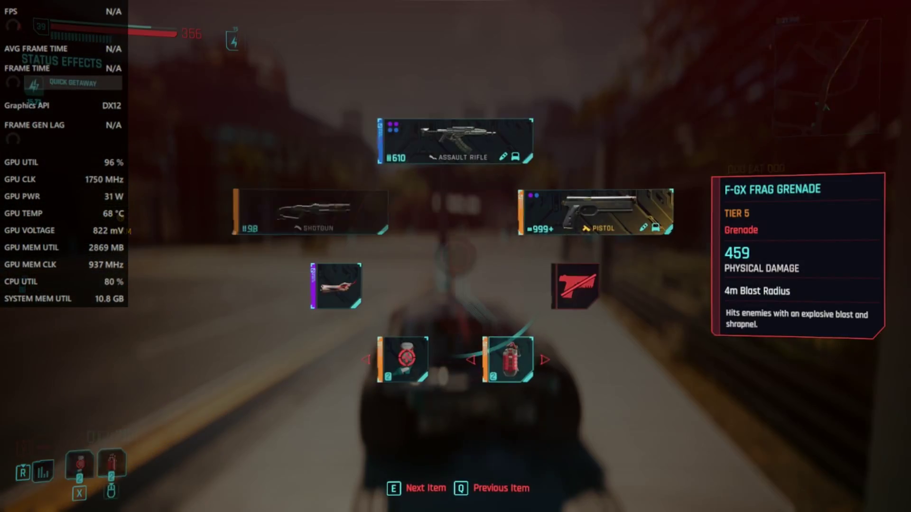
key("alt+r")
left_click(304, 21)
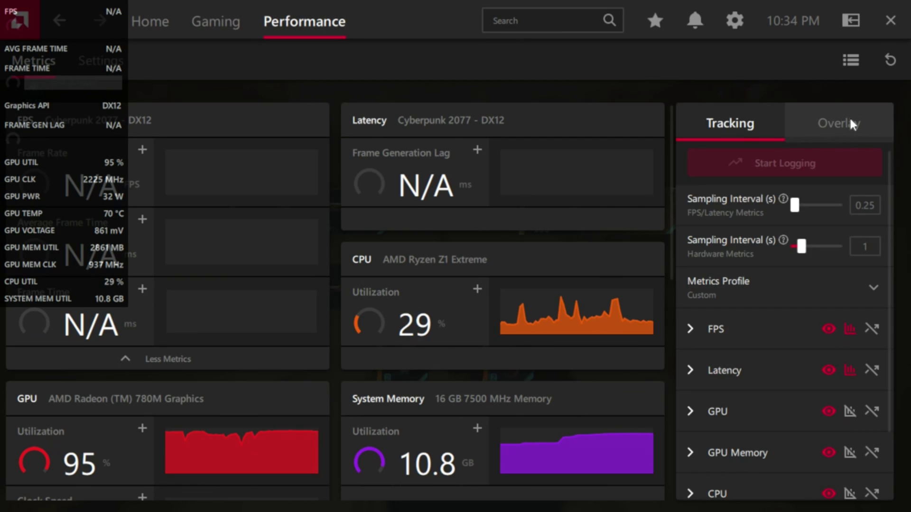
left_click(841, 123)
Step: Set overlay X to center, Y to 0, gauge size 150, one column; review background colours
left_click_drag(797, 241, 814, 241)
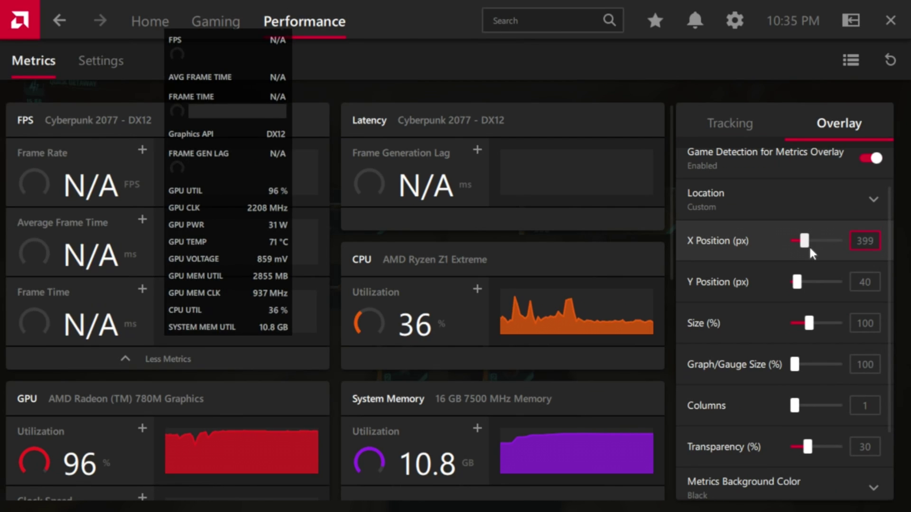
left_click_drag(797, 282, 791, 282)
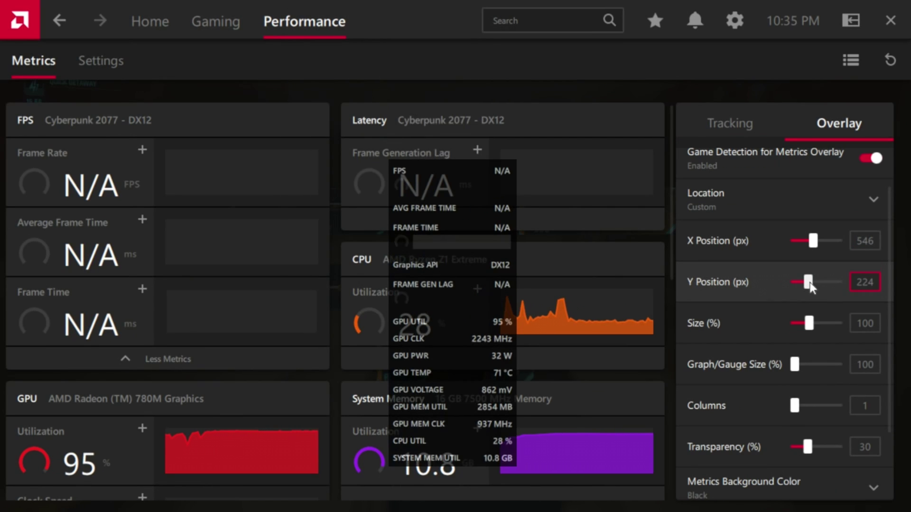
left_click_drag(794, 364, 803, 364)
mouse_move(795, 406)
left_mouse_down()
mouse_move(806, 406)
mouse_move(795, 406)
left_mouse_up()
left_click(873, 489)
left_click(723, 419)
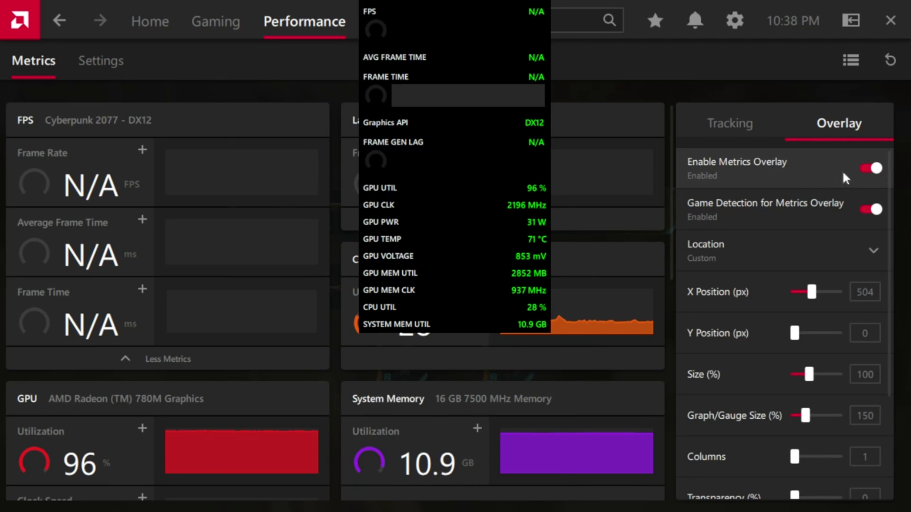
Step: Disable the metrics overlay and view the 'Performance Metric Setup Required' notification
left_click(870, 168)
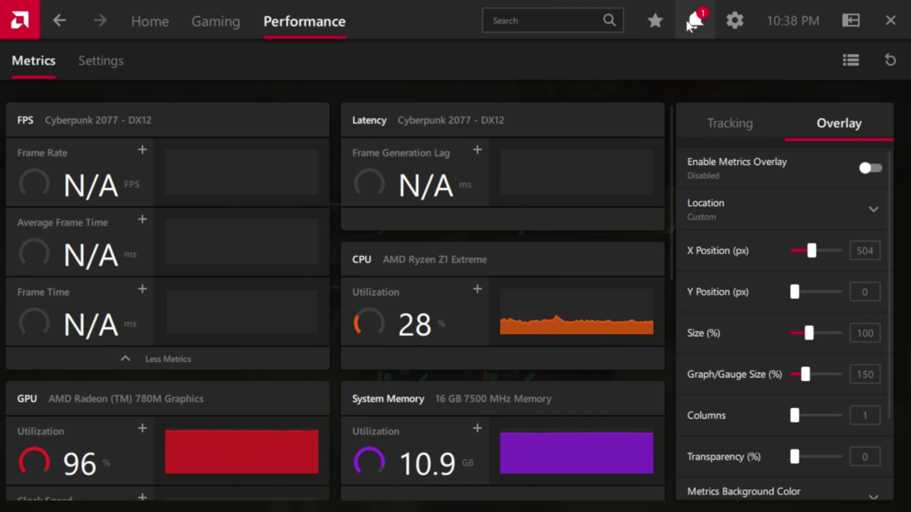
left_click(695, 20)
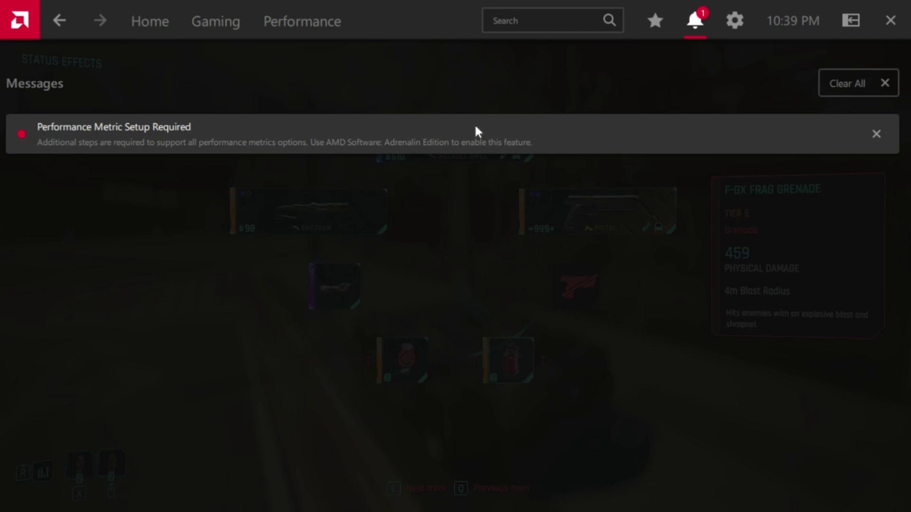
Step: Enable full performance metrics tracking from the setup notice, approve UAC, and restart the system
left_click(474, 132)
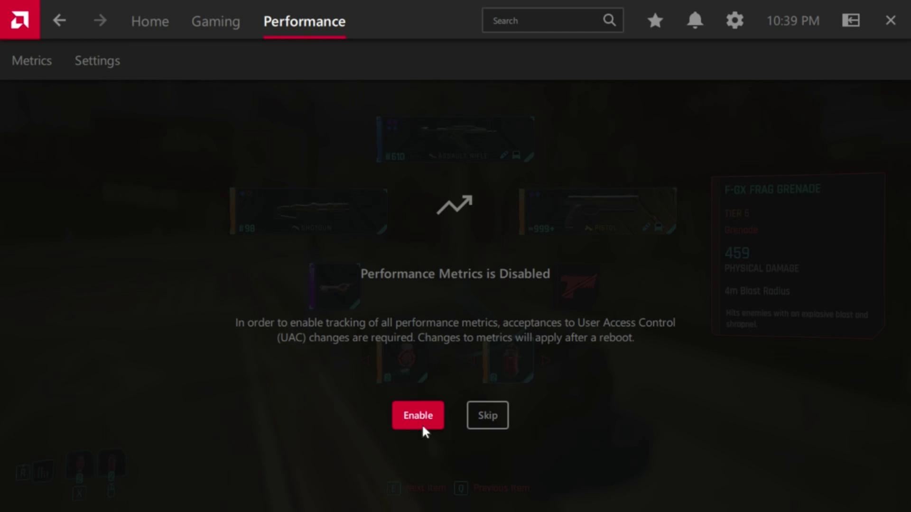
left_click(422, 424)
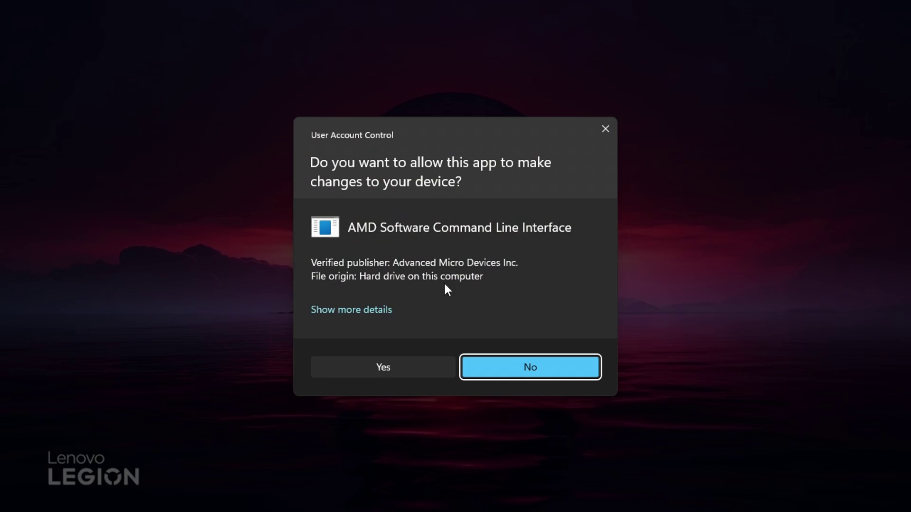
left_click(383, 362)
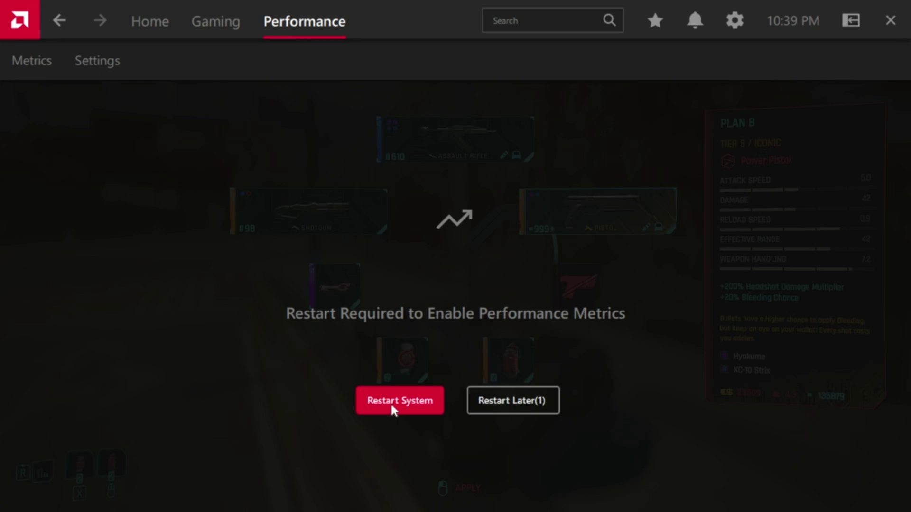
left_click(398, 402)
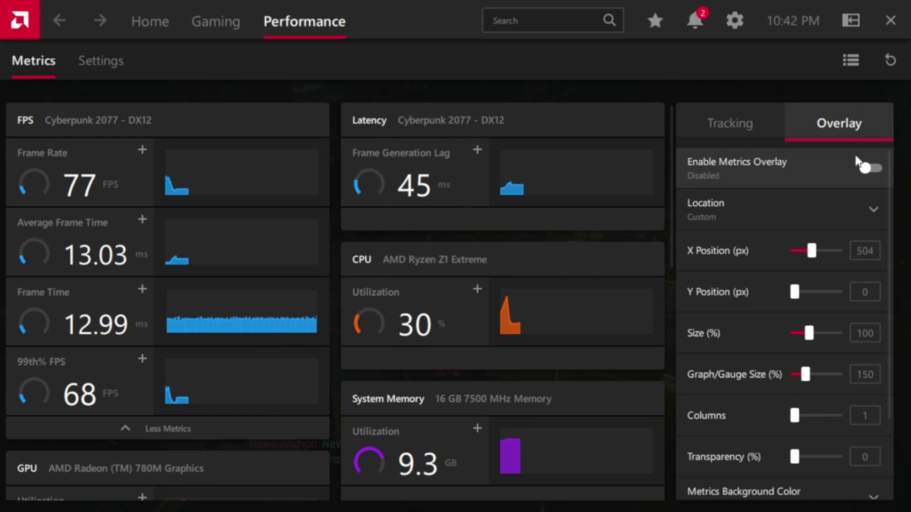
Step: Re-enable the metrics overlay so the game shows 75 FPS and ~13 ms frame times
left_click(869, 169)
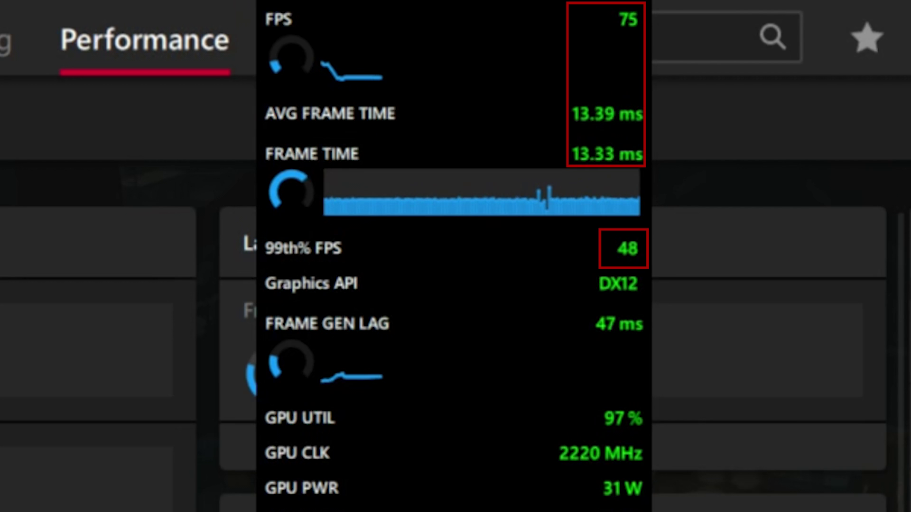